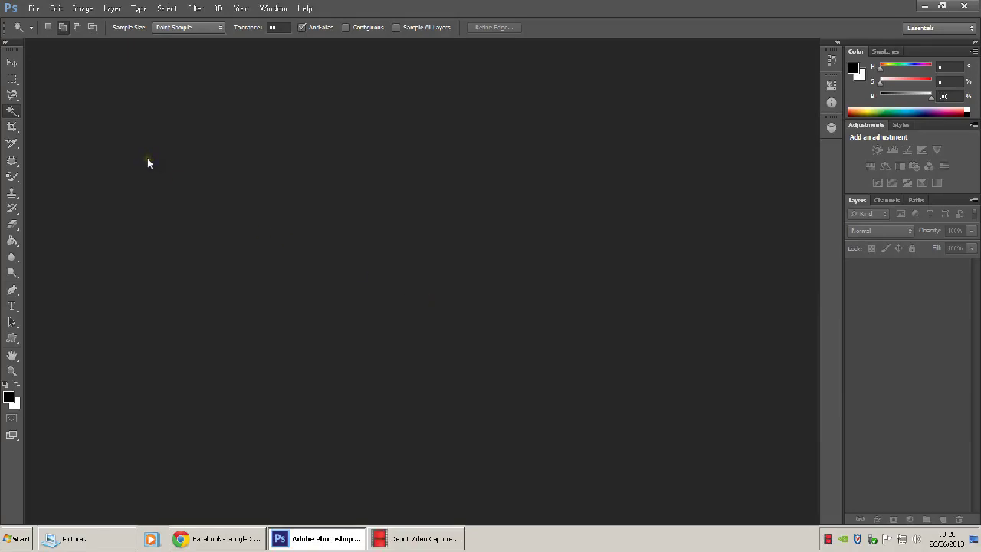
Step: Open roses.jpg from the My Pictures folder
click(34, 10)
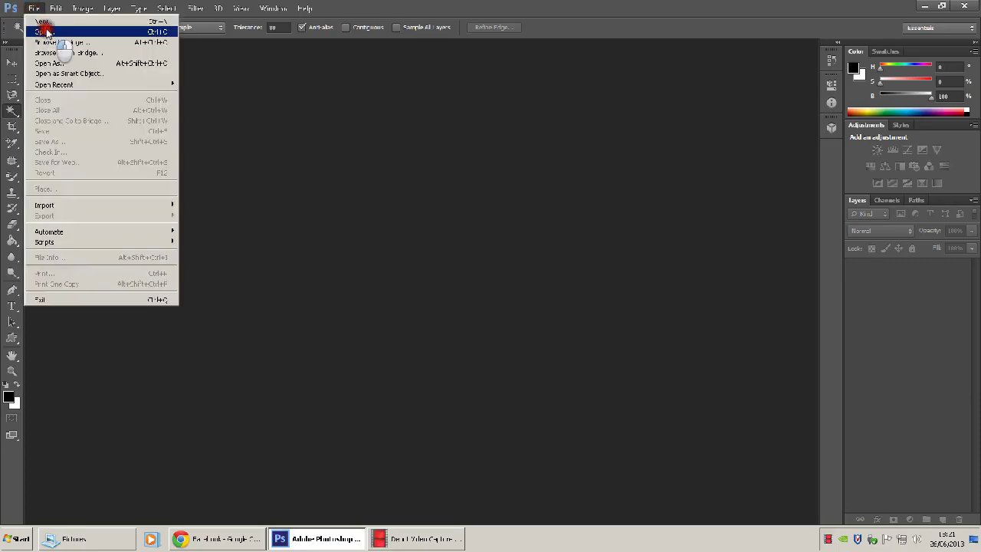
click(45, 31)
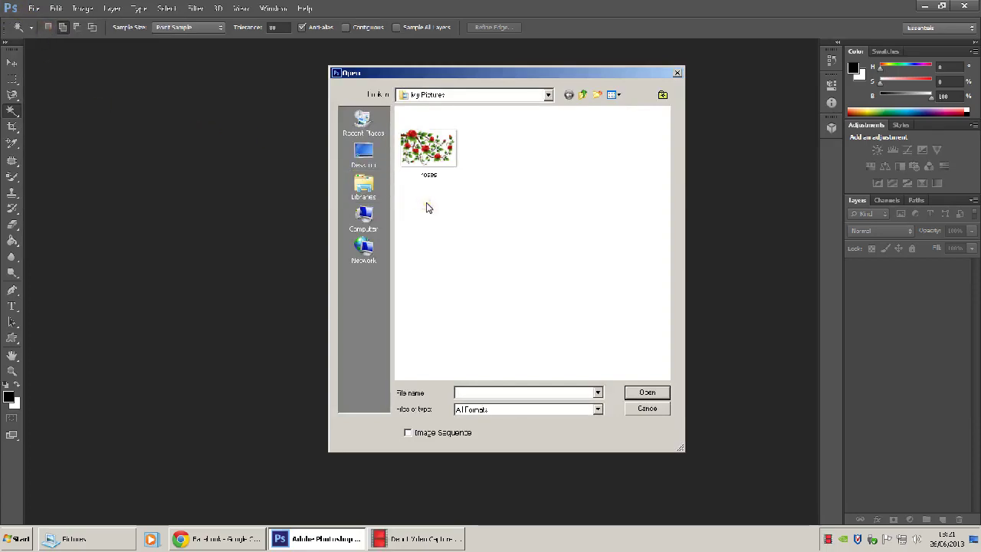
click(427, 149)
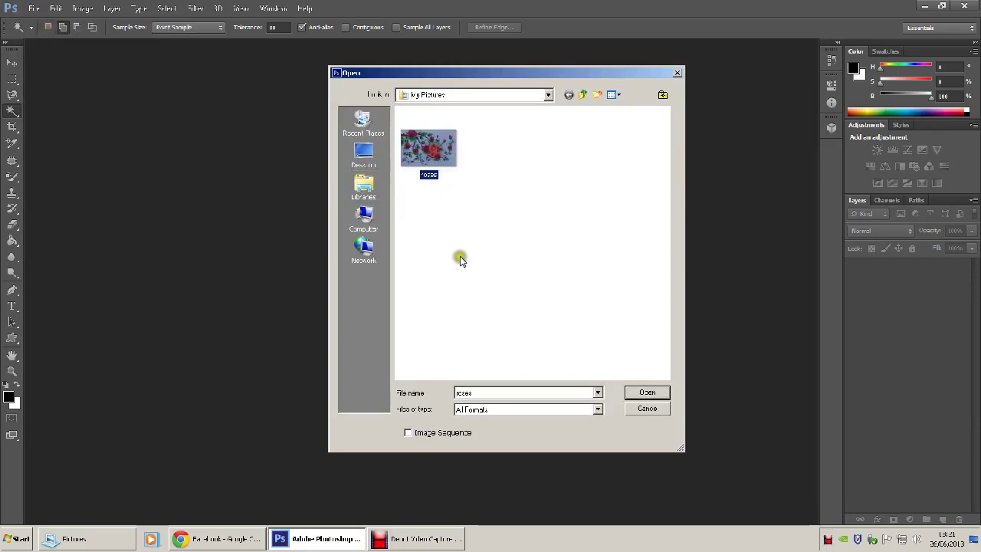
click(635, 395)
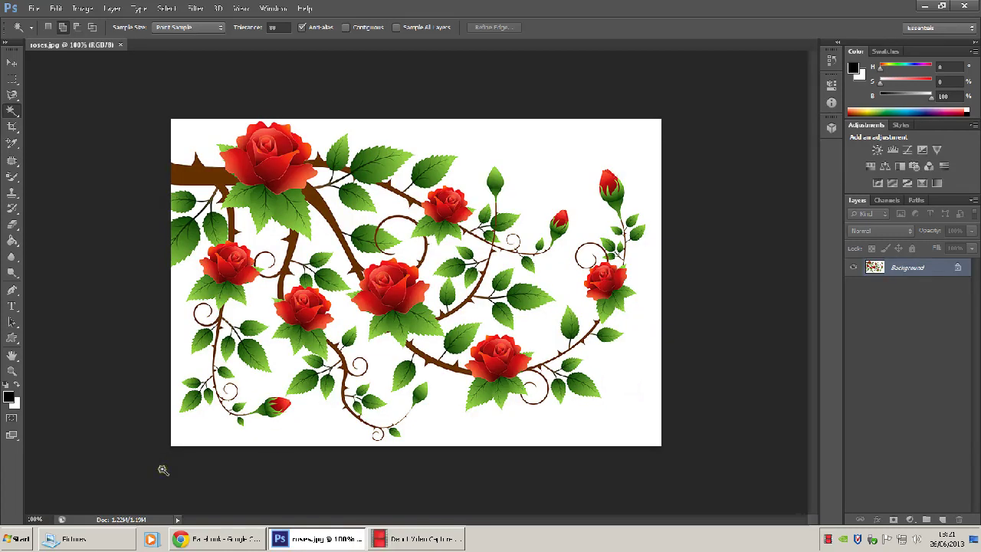
Step: Save the image as roses.psd in Photoshop (*.PSD;*.PDD) format
click(31, 8)
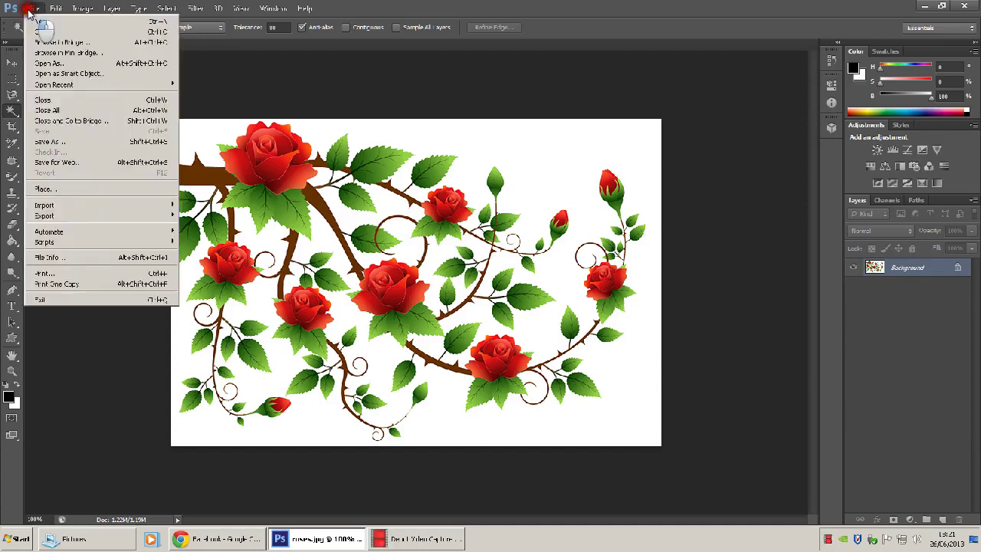
click(100, 143)
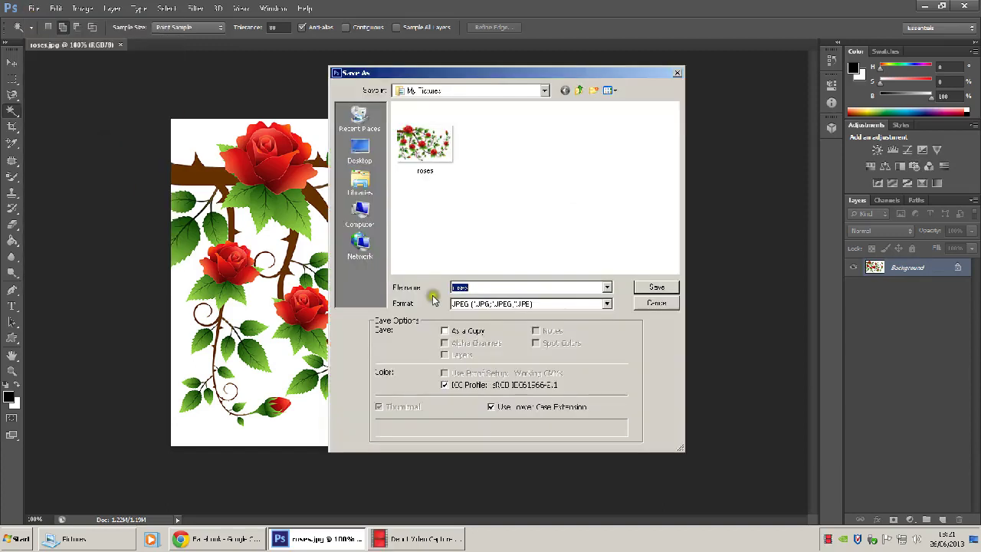
click(550, 304)
click(549, 315)
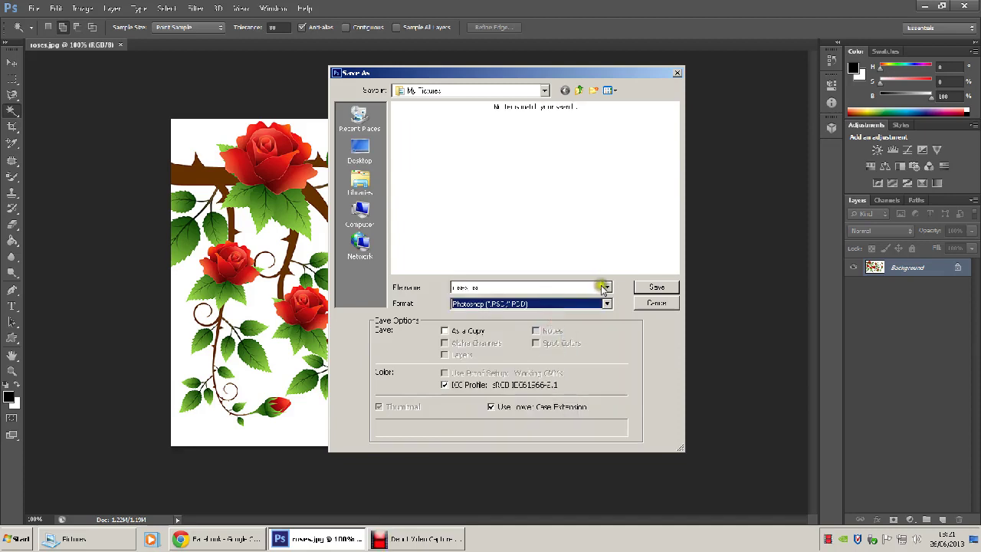
click(641, 286)
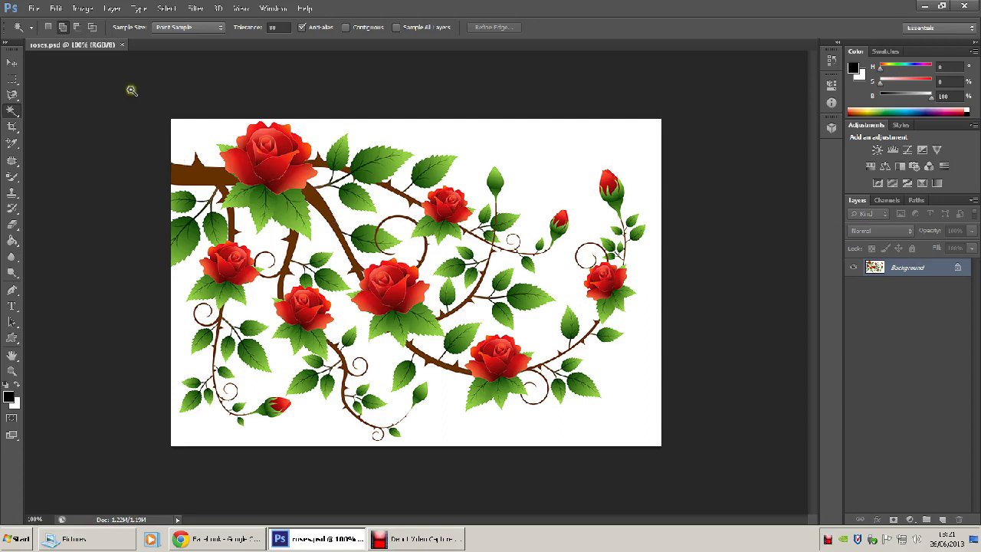
Step: Convert the image to Grayscale mode, discarding its colour information
click(76, 13)
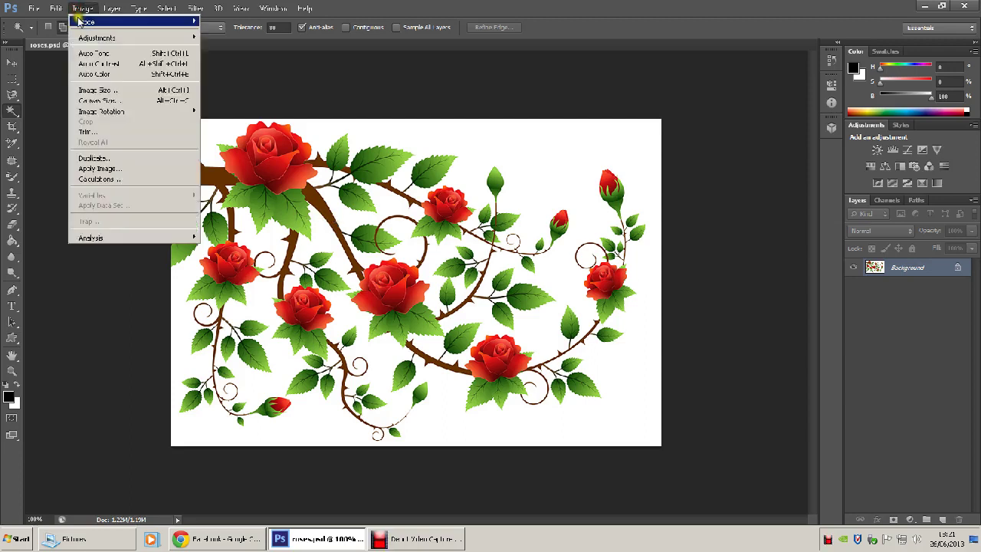
mouse_move(80, 23)
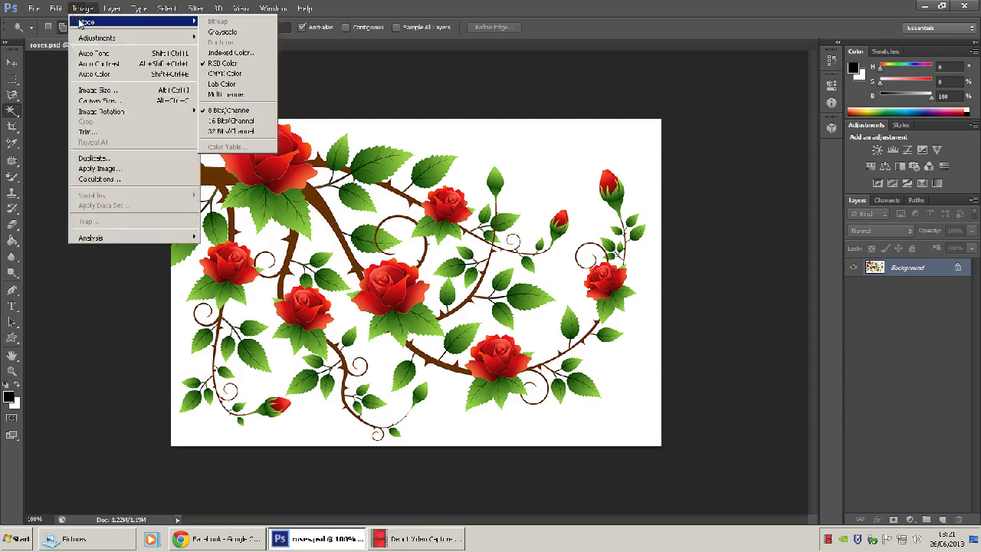
click(246, 32)
click(475, 212)
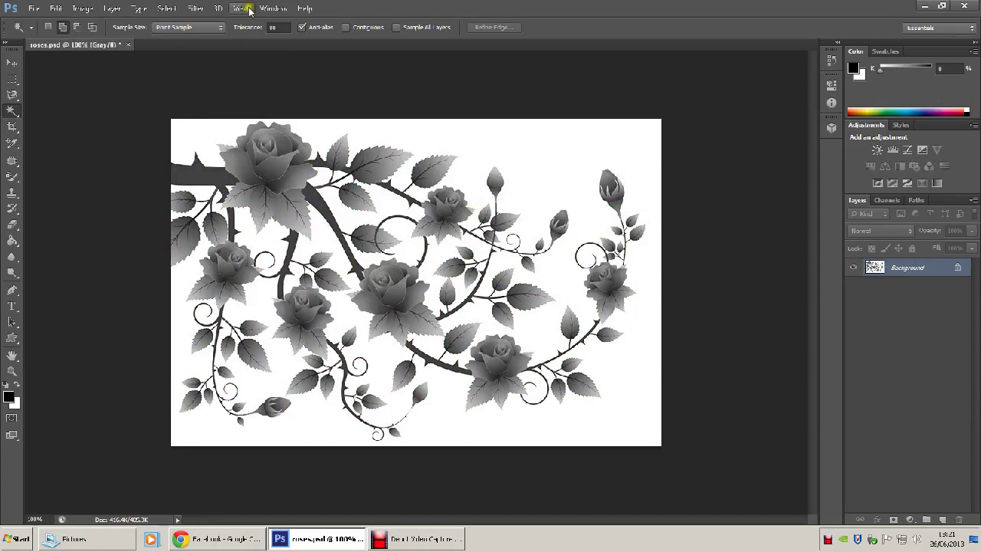
Step: Switch the grey image back to RGB Color mode
click(76, 9)
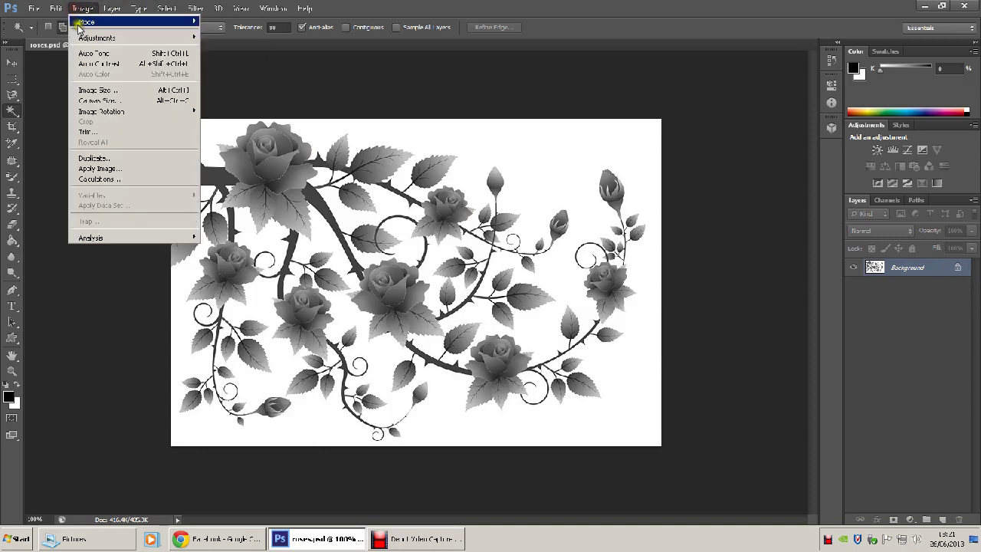
mouse_move(84, 21)
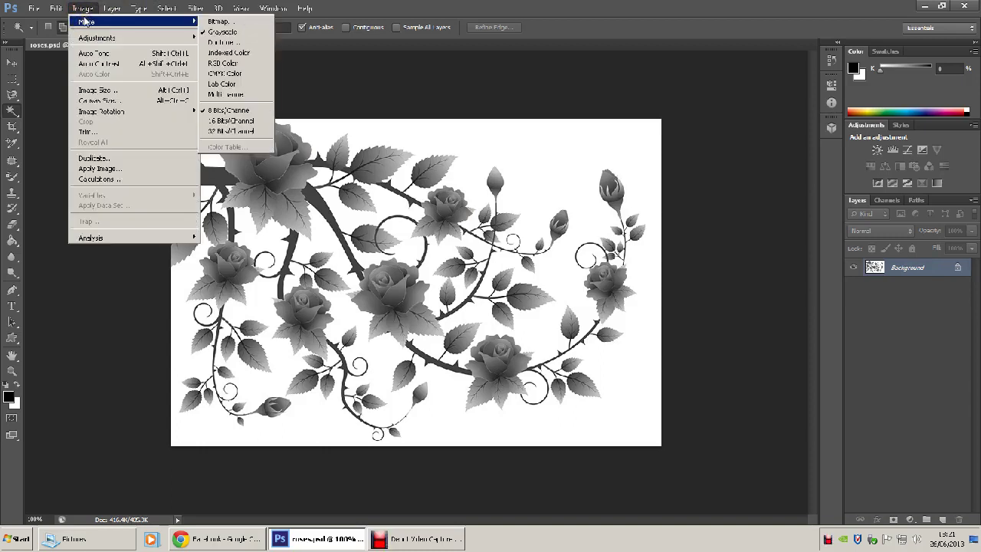
click(247, 62)
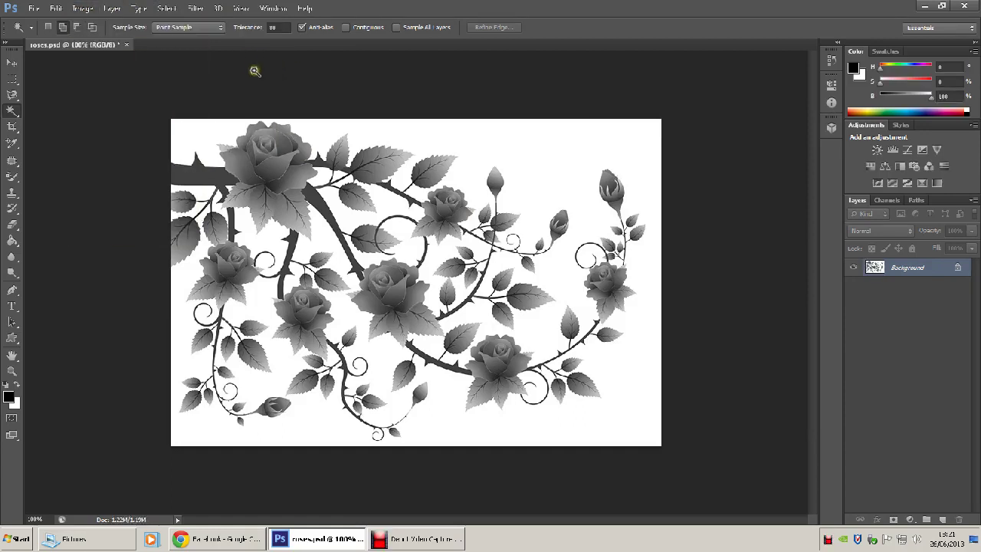
Step: Reopen the colour roses.jpg from the recent files list as a second document
click(34, 9)
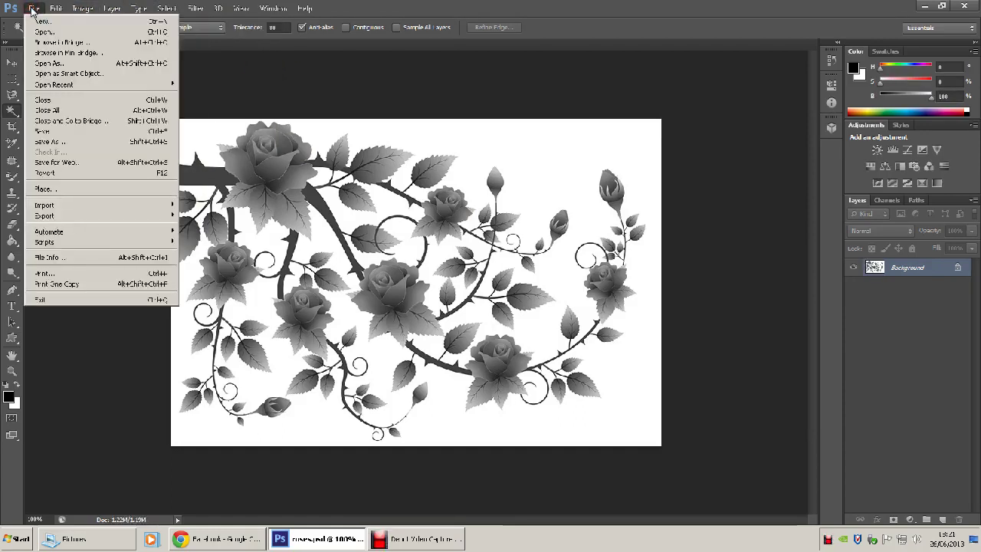
mouse_move(66, 86)
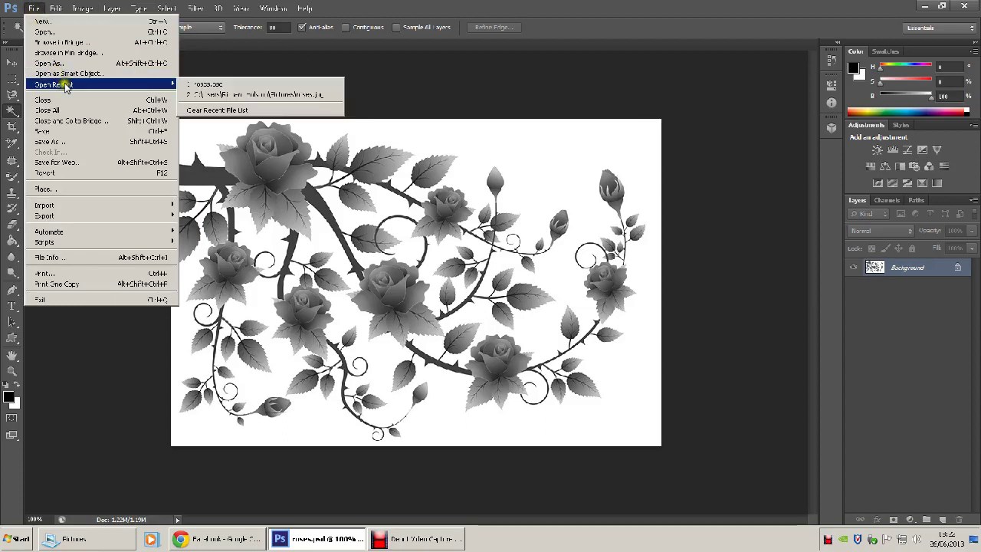
click(207, 94)
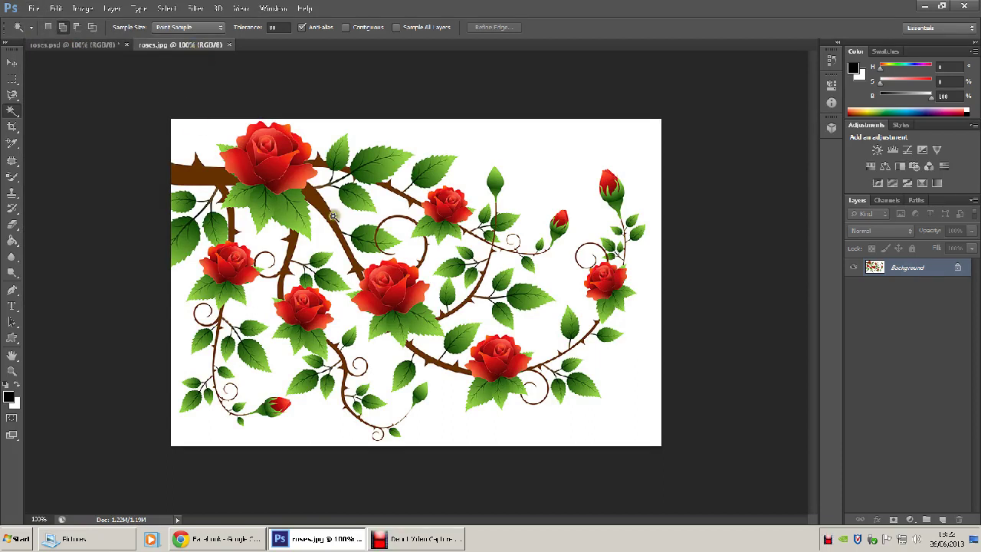
Step: Duplicate the roses.jpg Background layer into roses.psd, then close roses.jpg
right_click(903, 270)
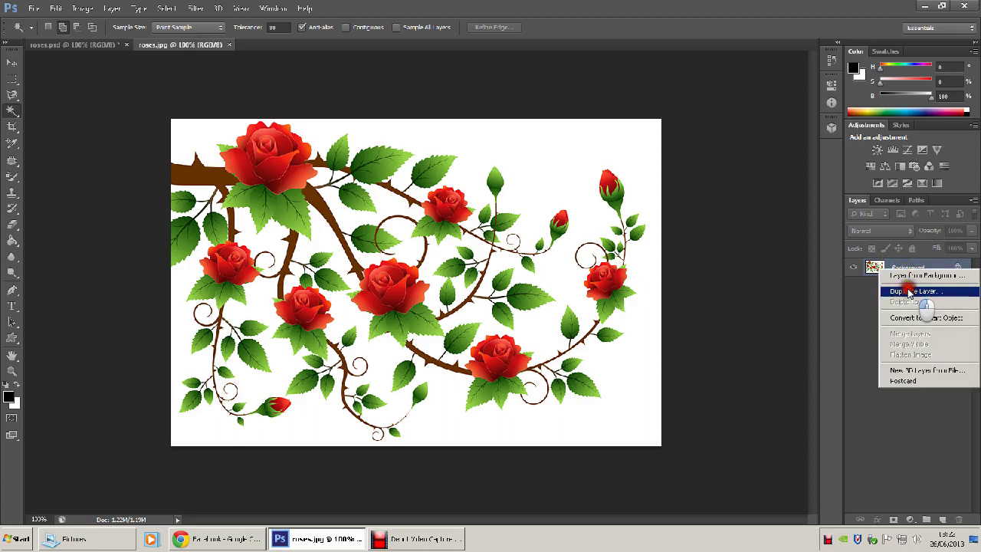
click(912, 291)
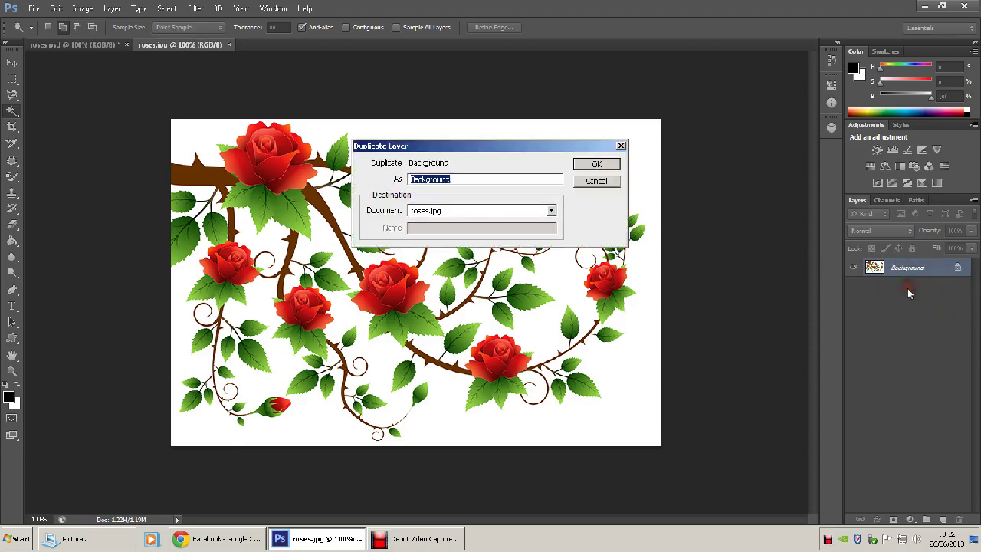
click(483, 213)
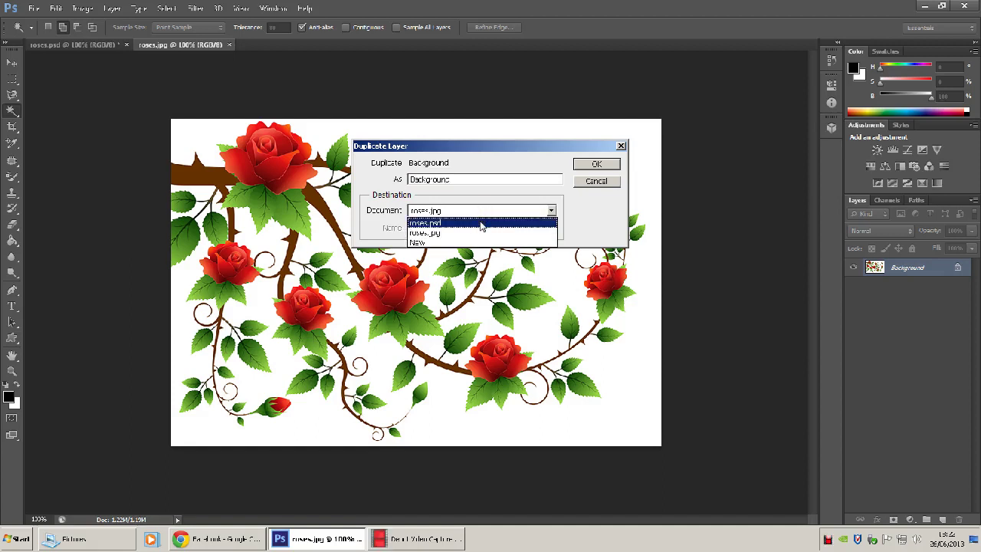
click(480, 223)
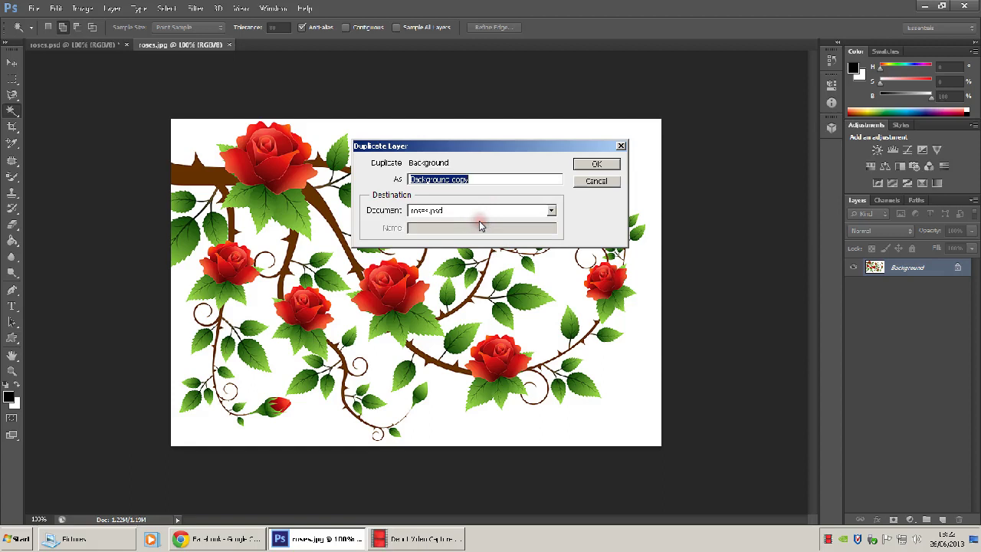
click(584, 165)
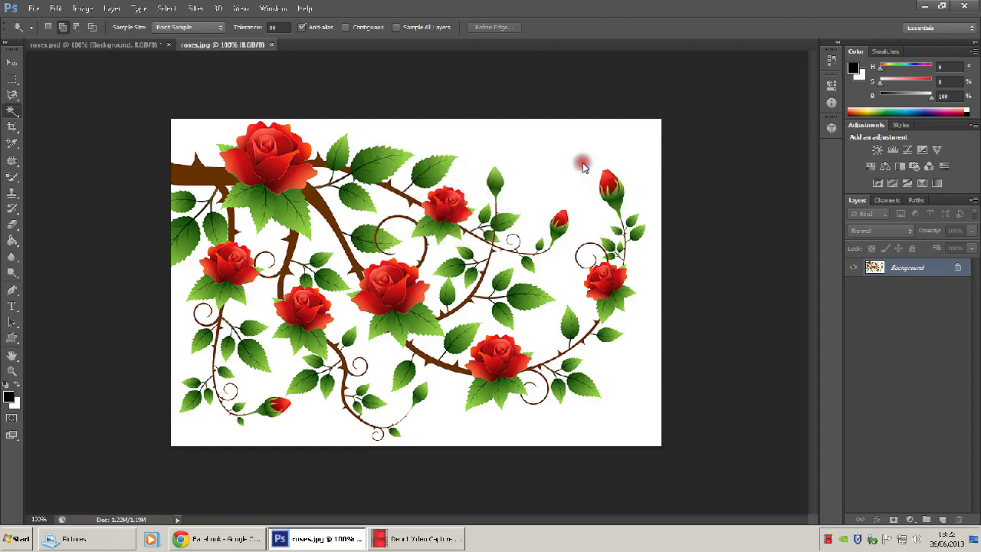
click(272, 45)
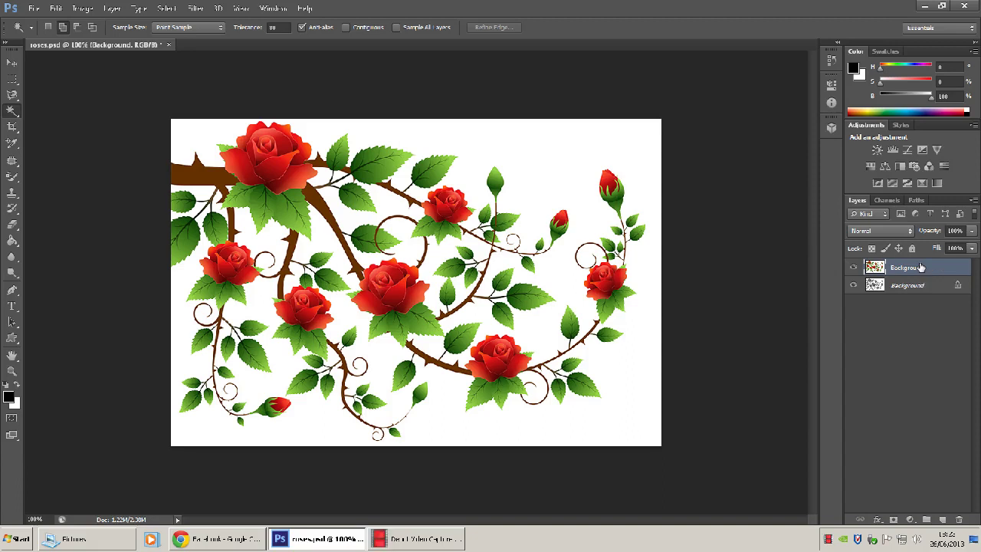
Step: Magic Wand-select all green leaves, desaturate them with Ctrl+Shift+U, and deselect
key(Return)
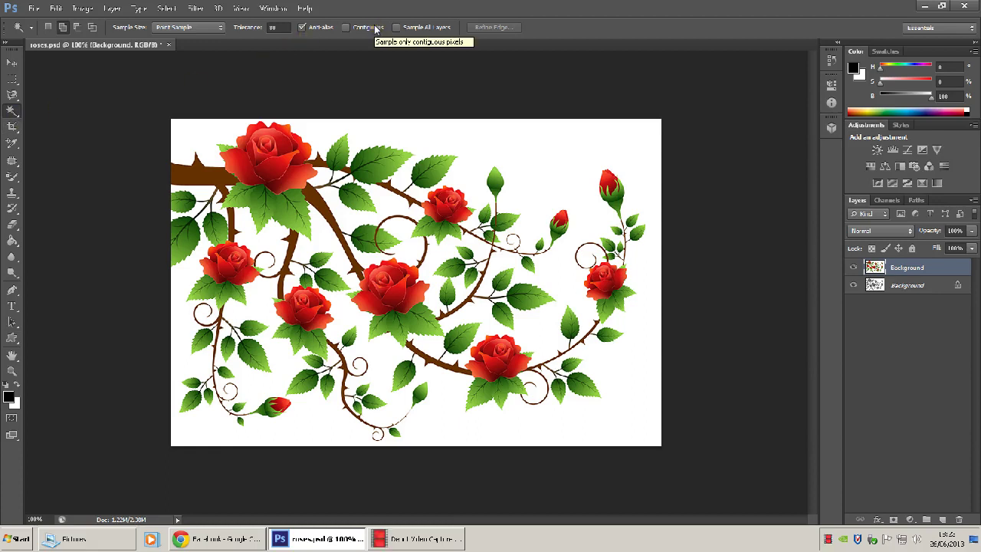
click(377, 166)
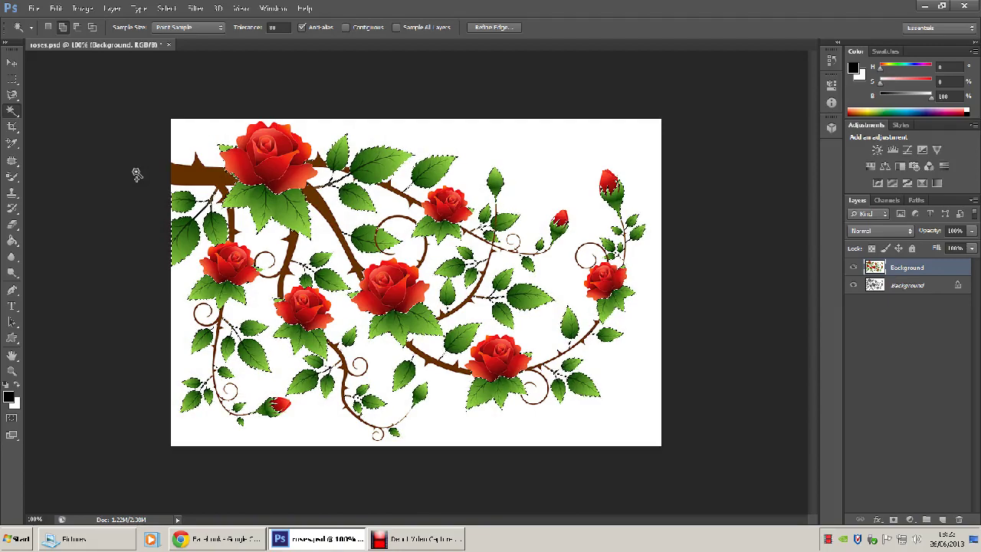
key(ctrl+shift+u)
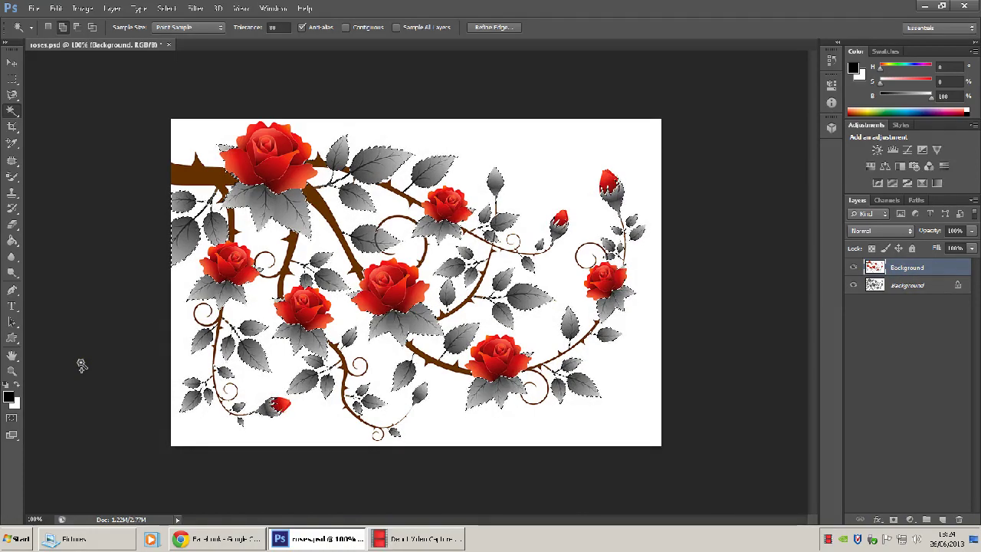
key(ctrl+d)
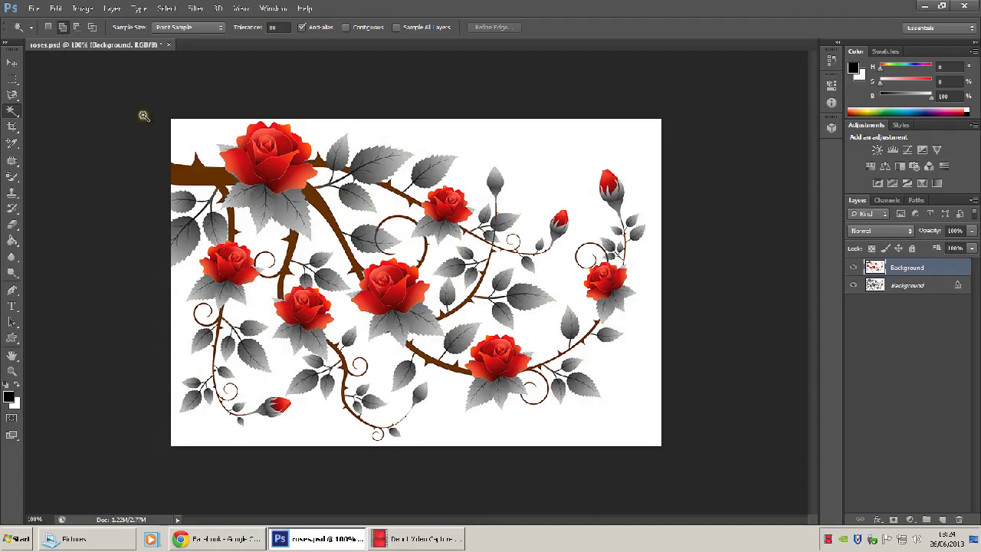
Step: Save a PNG copy of the roses image with default PNG options
click(31, 9)
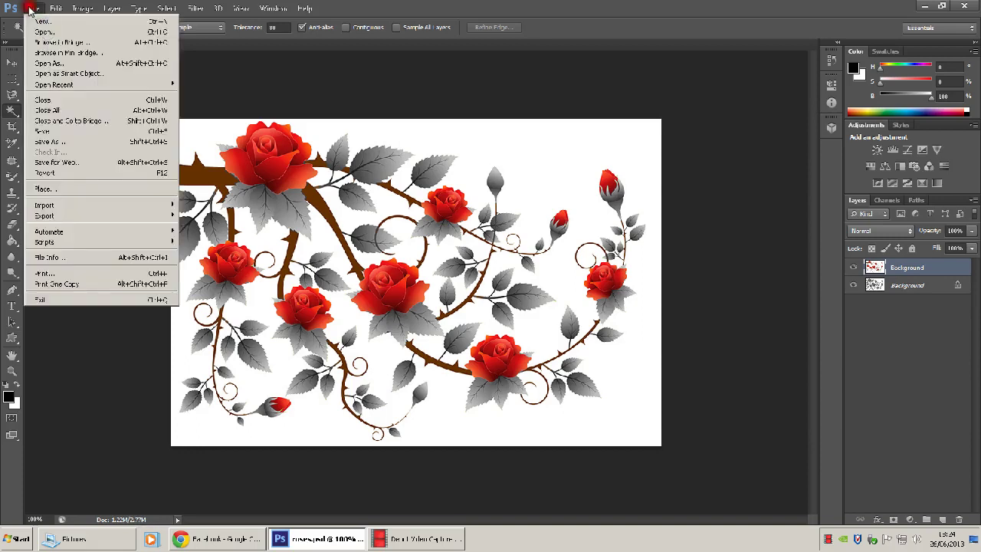
click(58, 143)
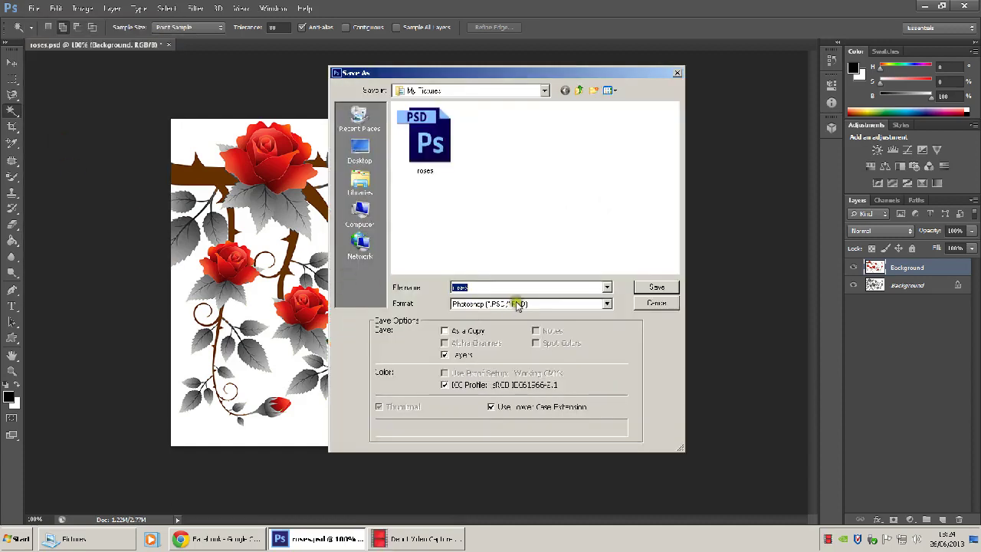
click(519, 303)
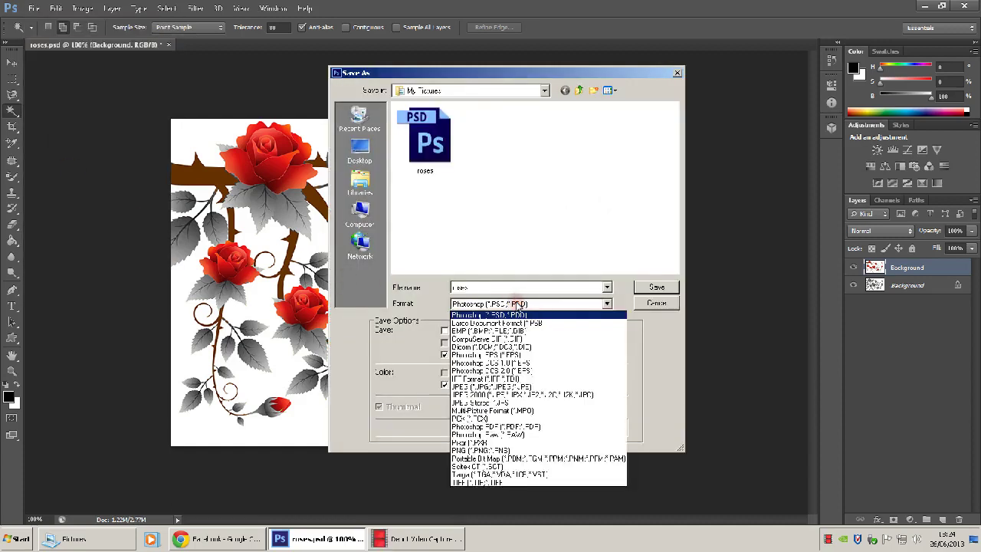
click(534, 450)
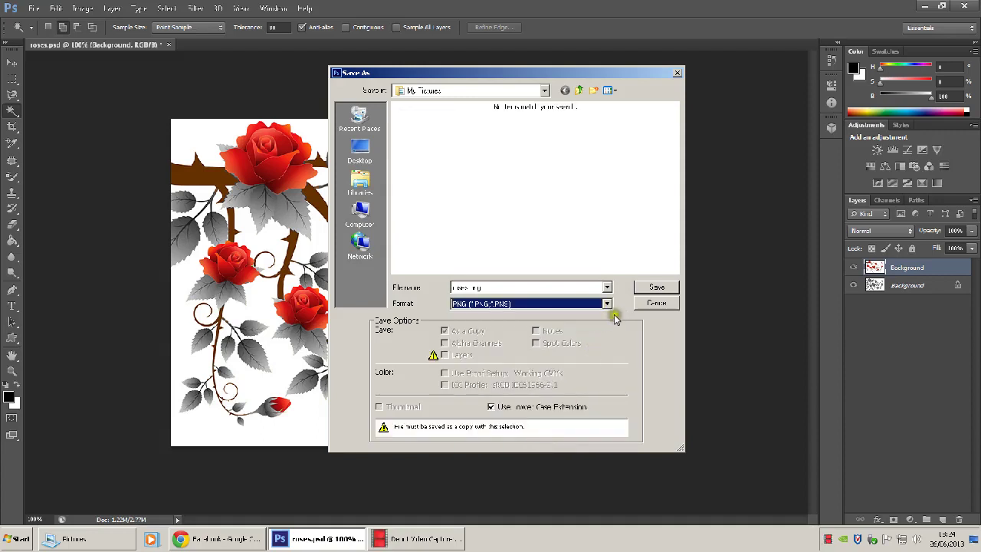
click(649, 288)
click(649, 288)
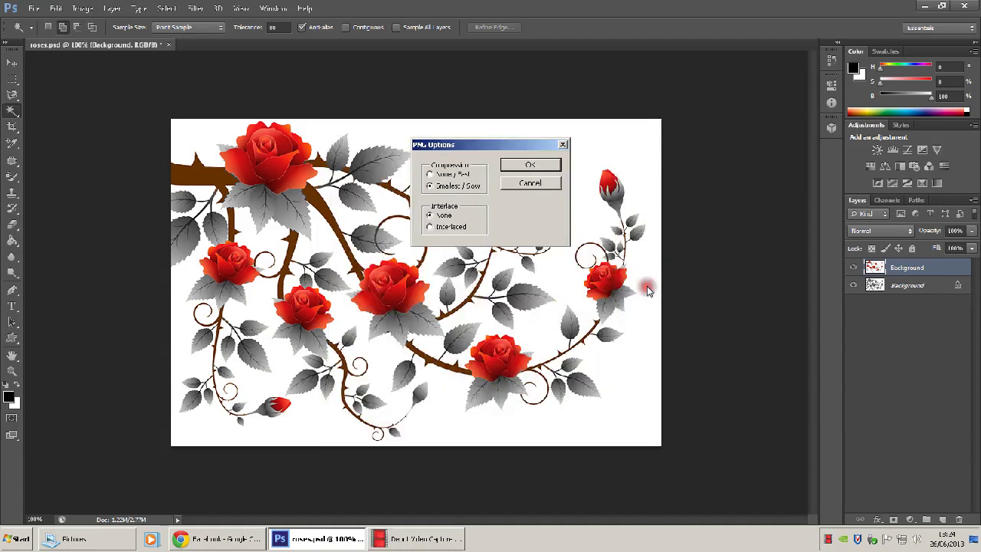
click(511, 162)
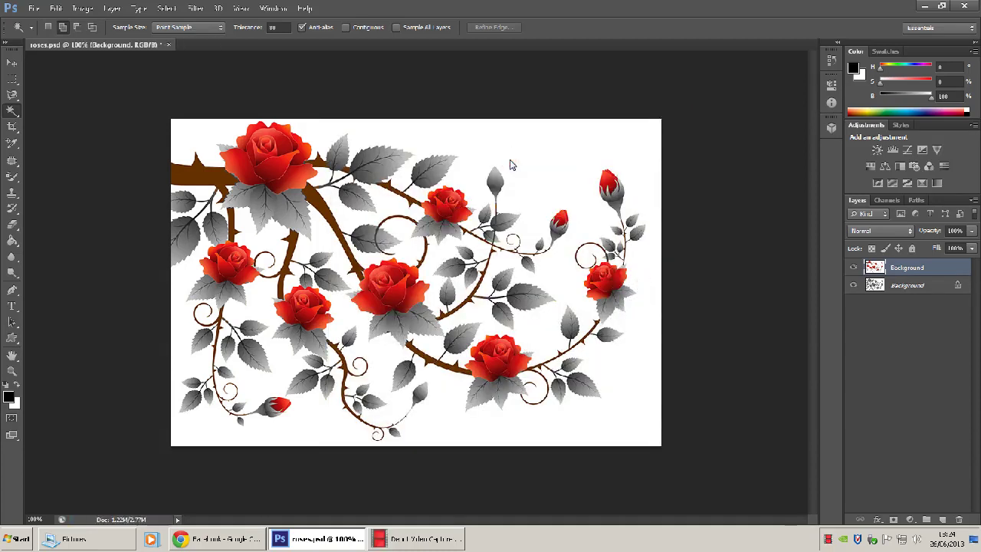
Step: Preview the saved roses PNG from the Pictures library in Windows Photo Viewer
click(151, 542)
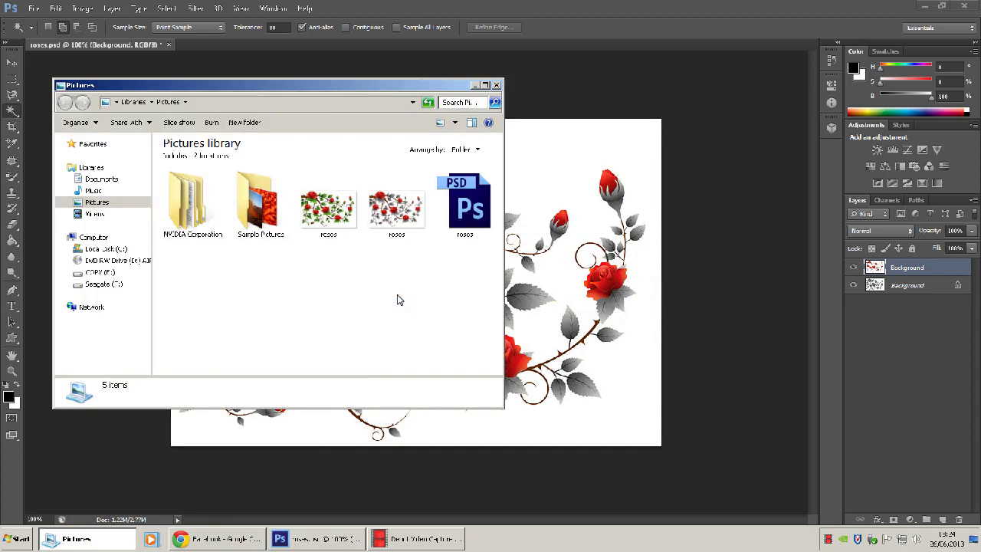
click(316, 202)
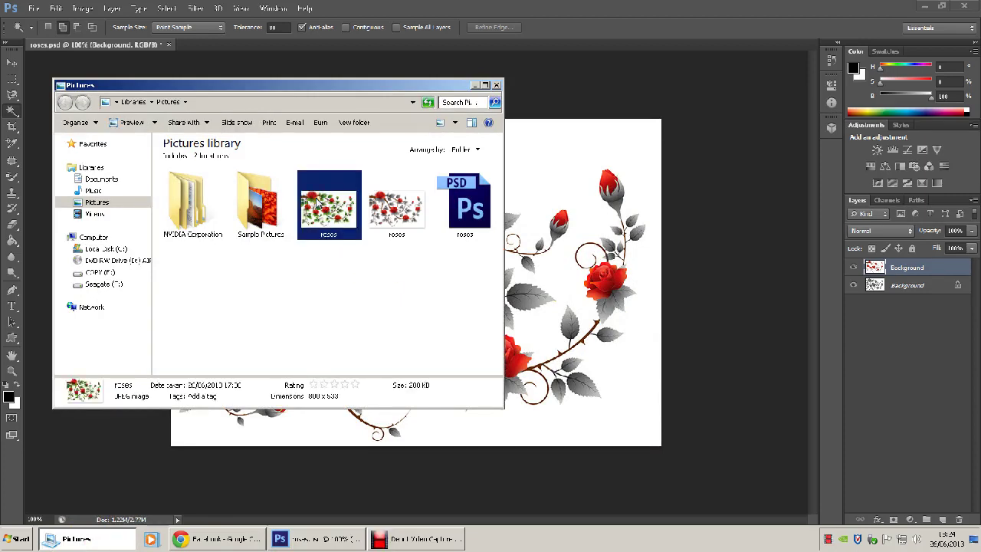
click(392, 208)
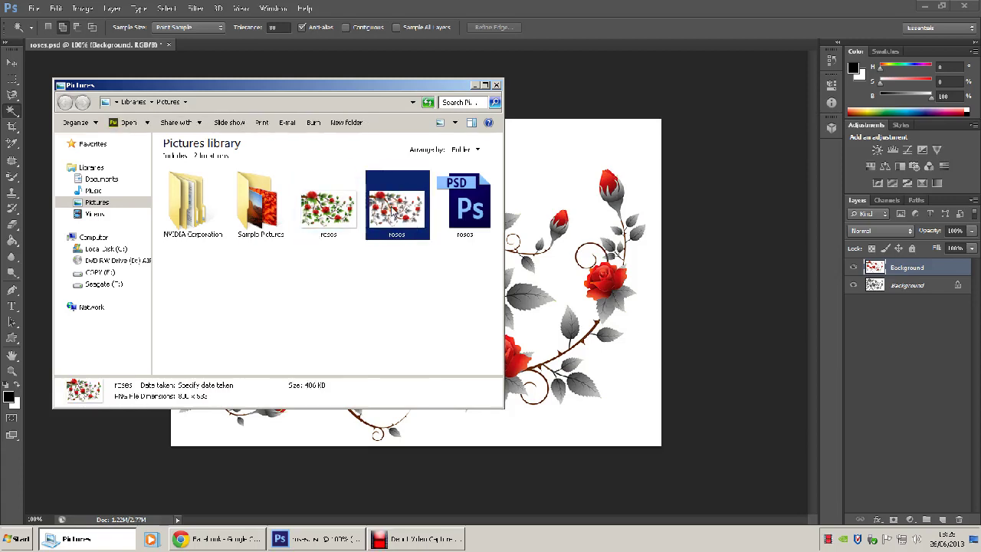
right_click(392, 211)
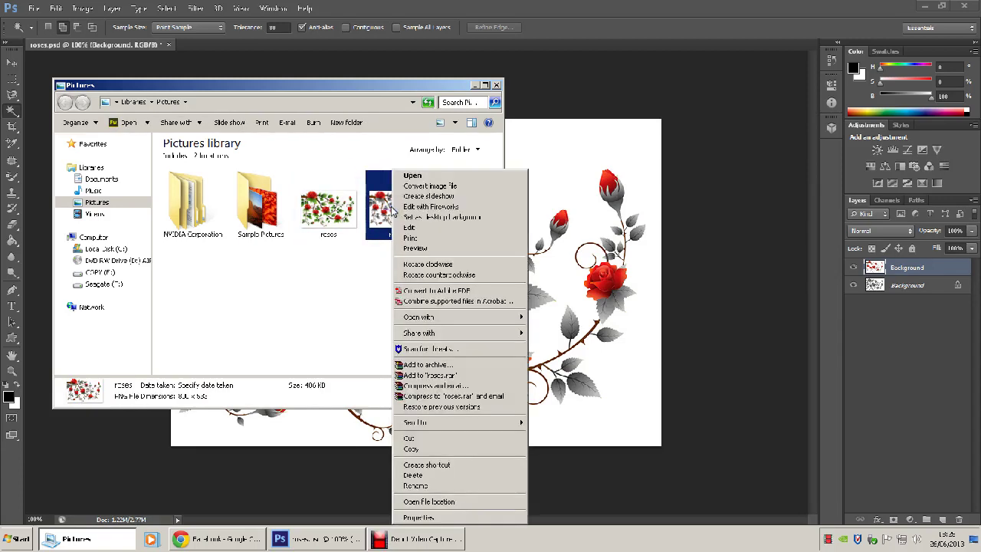
click(407, 247)
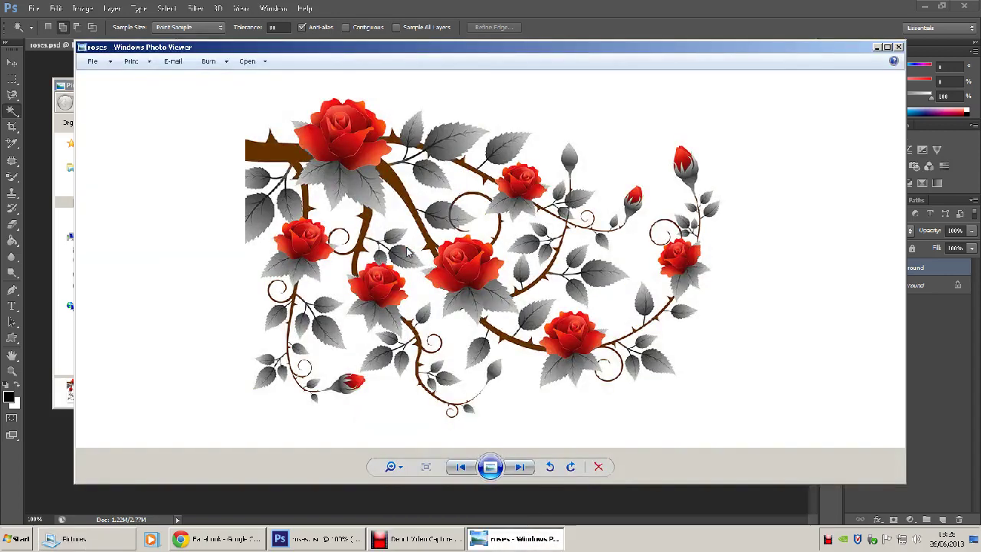